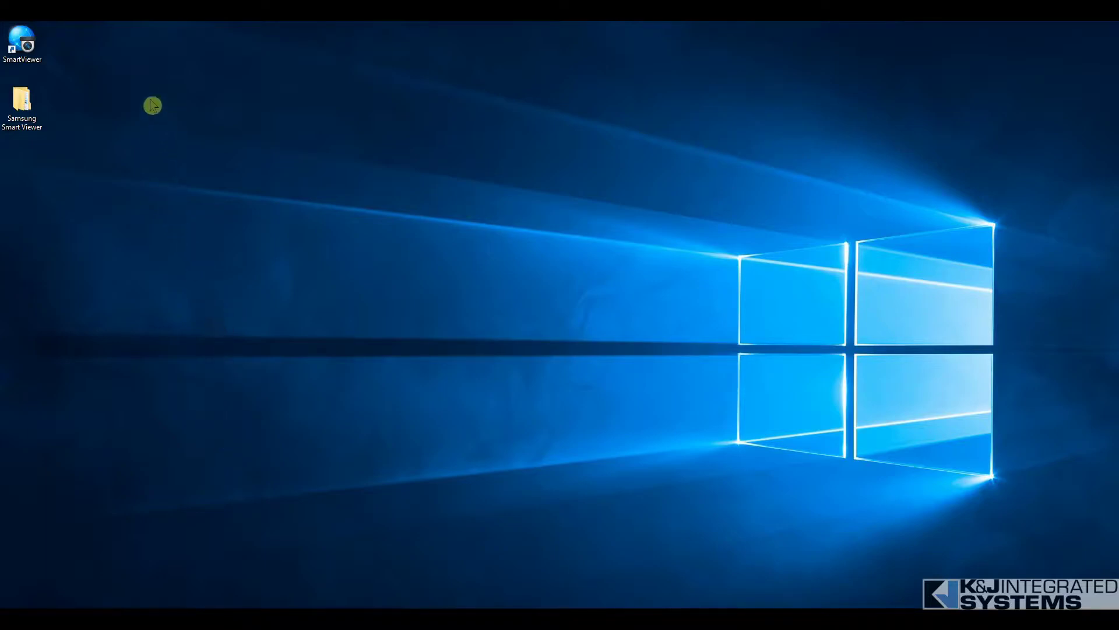
# - Launch Smart Viewer and log in with the administrator ID and password
pyautogui.doubleClick(28, 43)
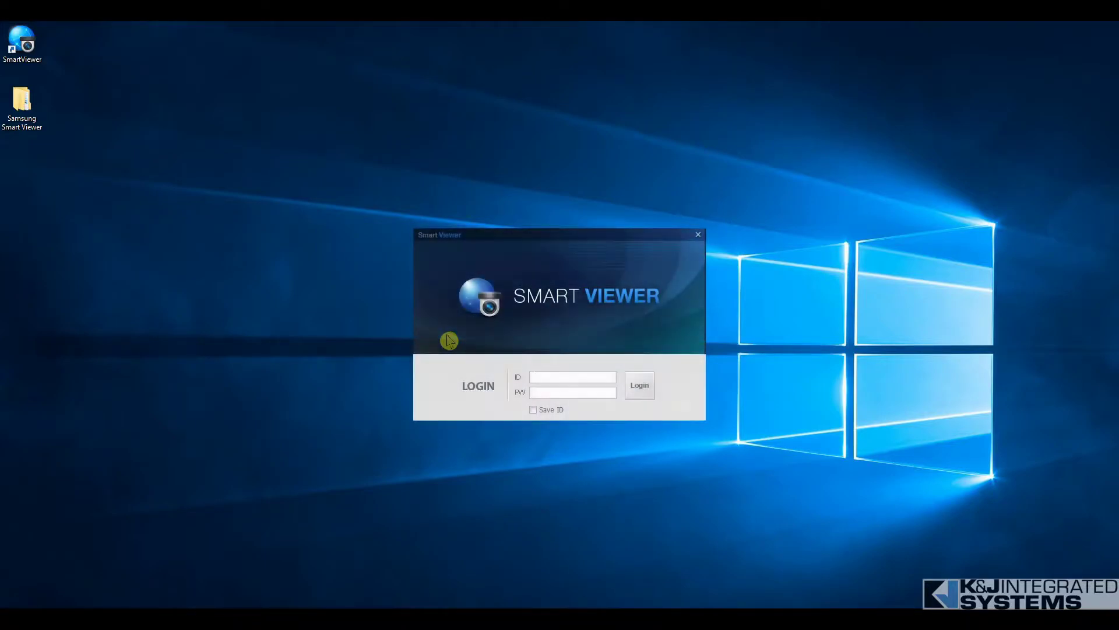
pyautogui.write('ADMIN')
pyautogui.press('Tab')
pyautogui.write('432••••')
pyautogui.click(633, 385)
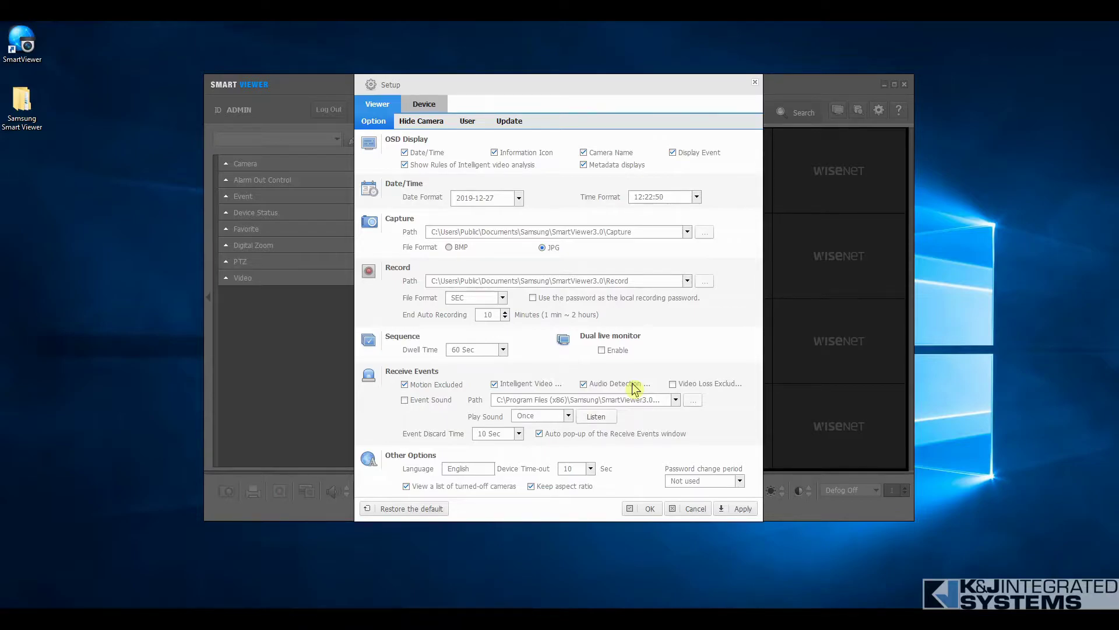
# - Enable Auto login (admin) on the Setup dialog's User page
pyautogui.click(470, 122)
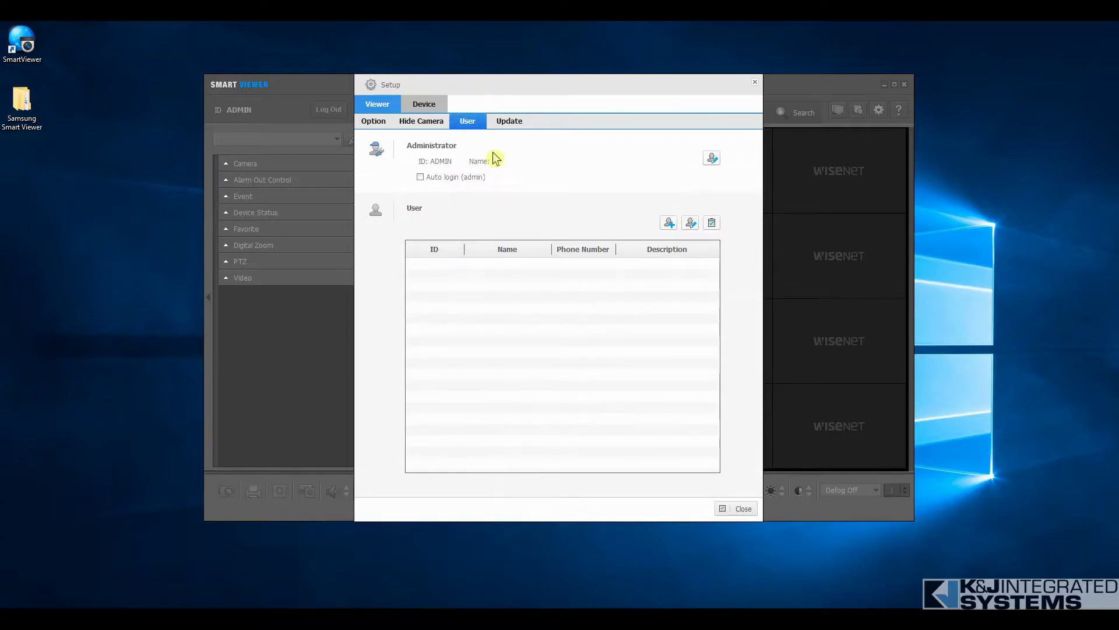
pyautogui.click(420, 177)
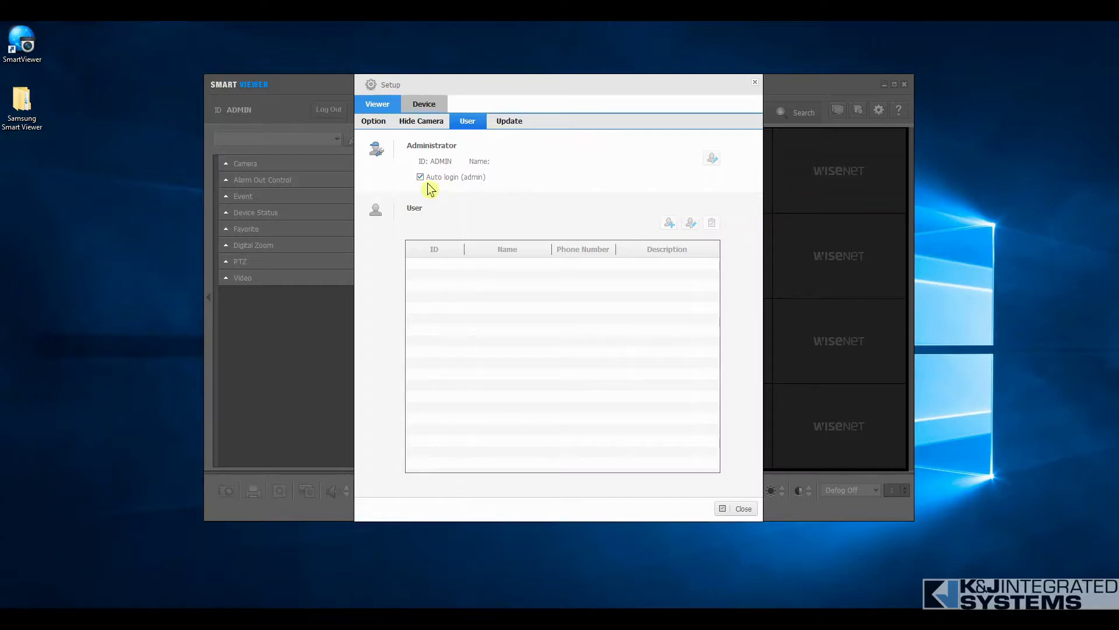
# - Open the Add Manually form from the Device Registration page
pyautogui.click(423, 107)
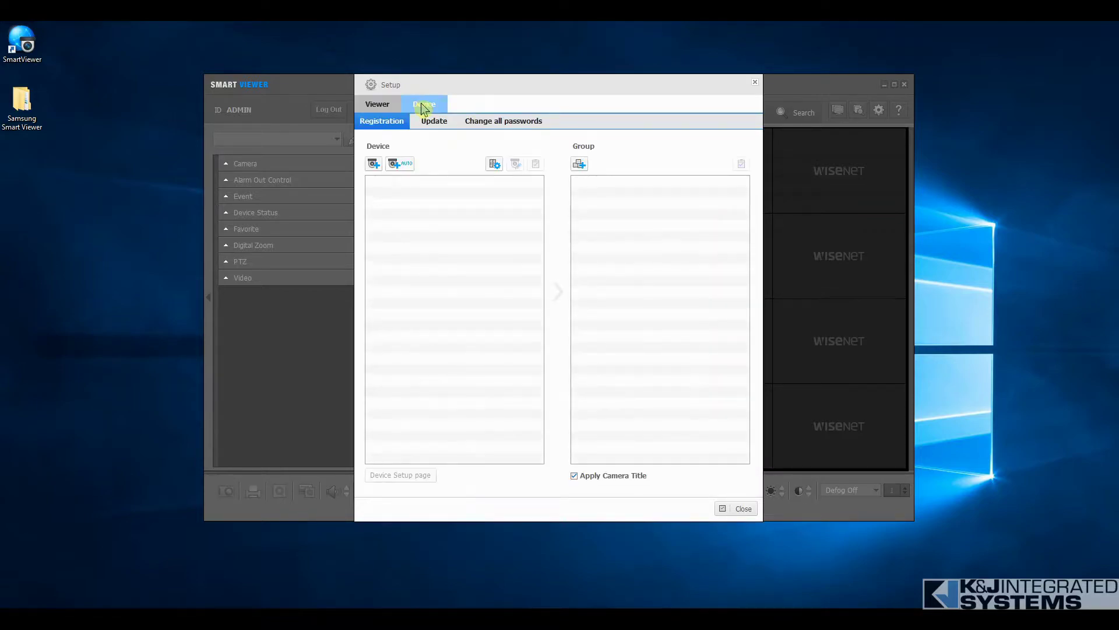
pyautogui.click(374, 164)
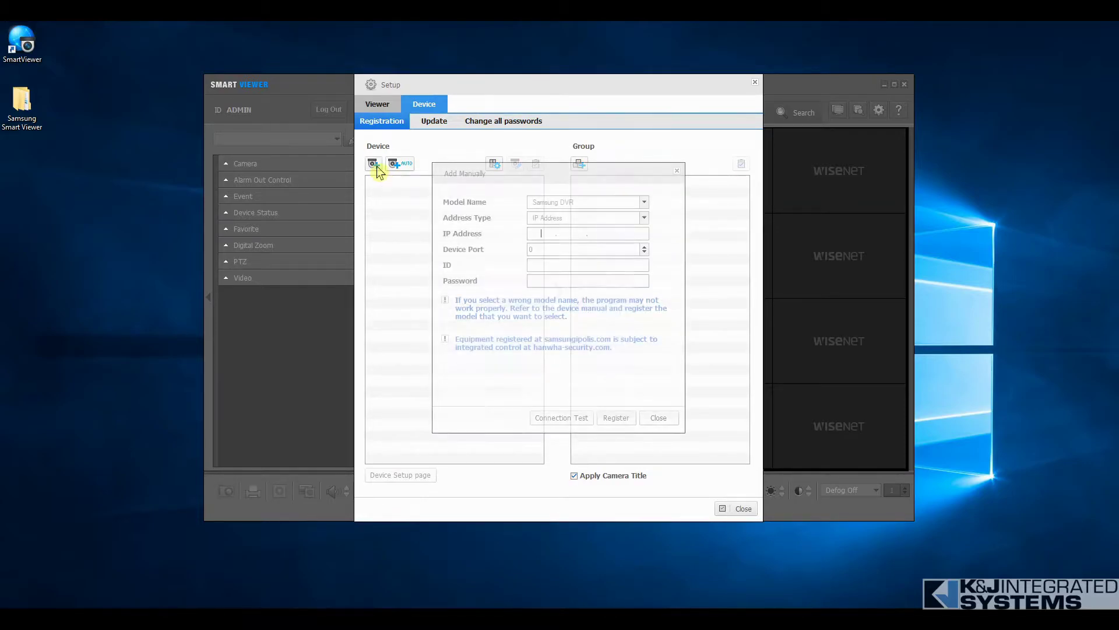
# - Set model Samsung NVR, IP 10.250.2.59, device port 4520 and HTTP port 80
pyautogui.click(645, 204)
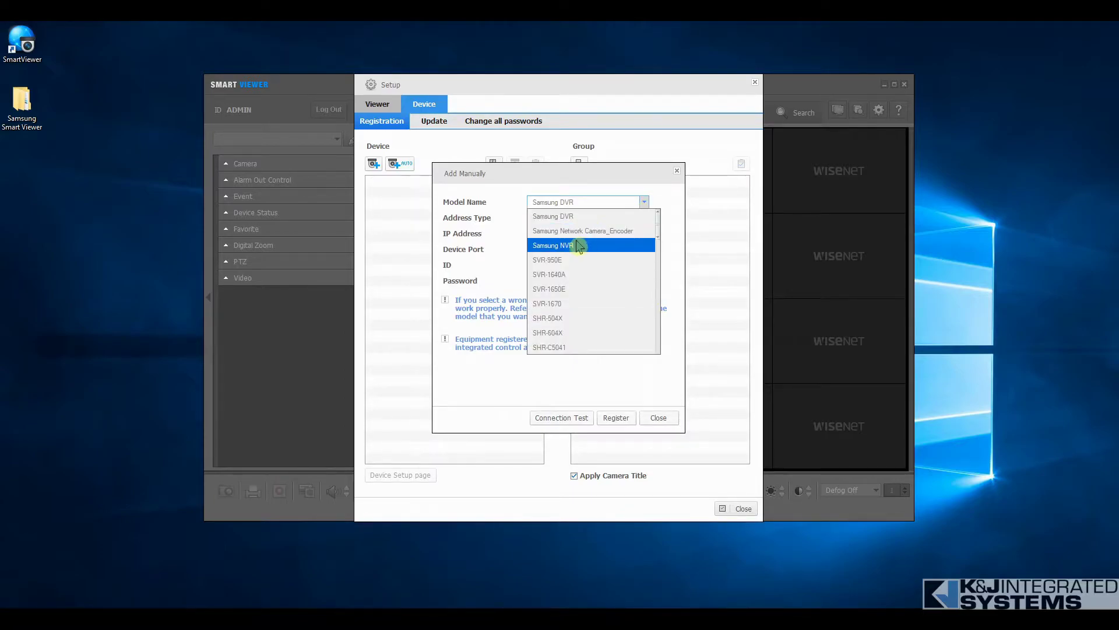
pyautogui.click(576, 245)
pyautogui.click(562, 235)
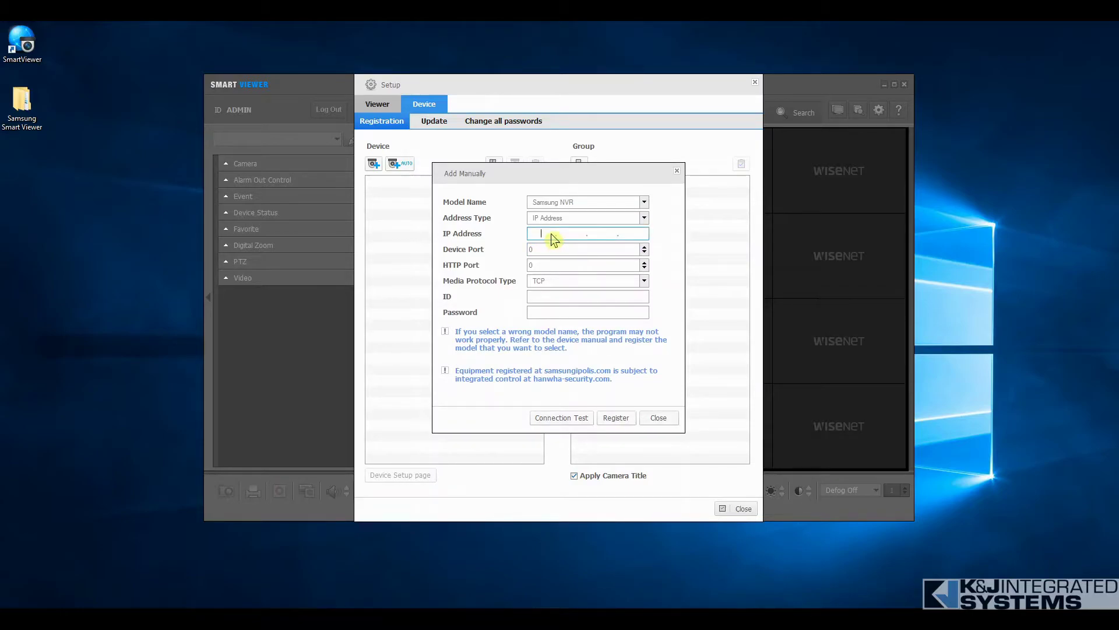
pyautogui.write('10.250.2.59')
pyautogui.click(530, 251)
pyautogui.write('0')
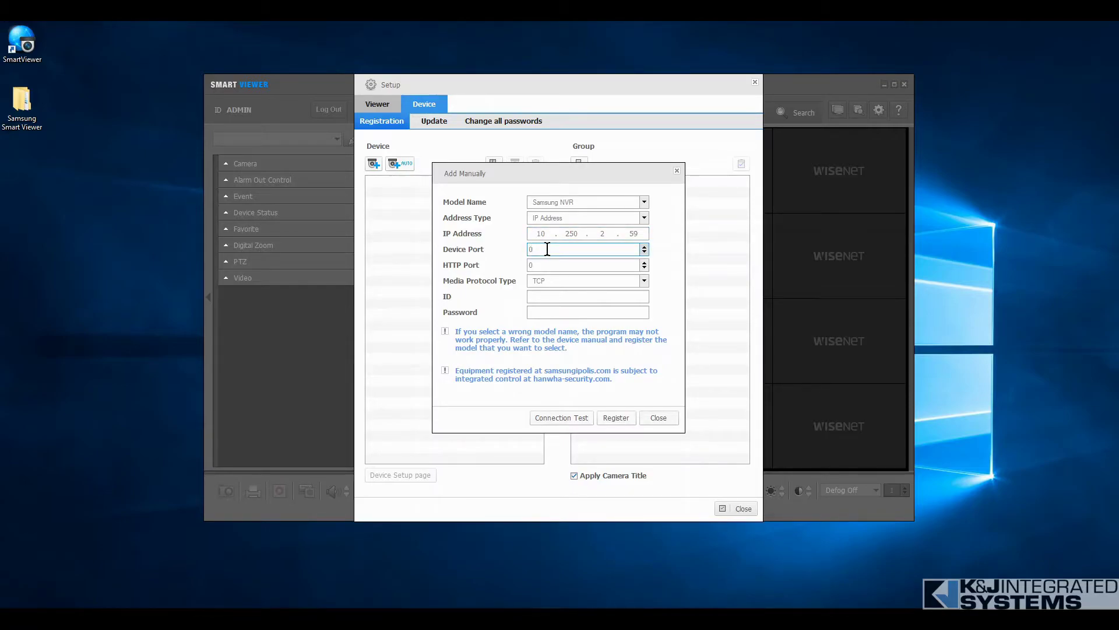
pyautogui.write('4520')
pyautogui.click(531, 266)
pyautogui.write('0')
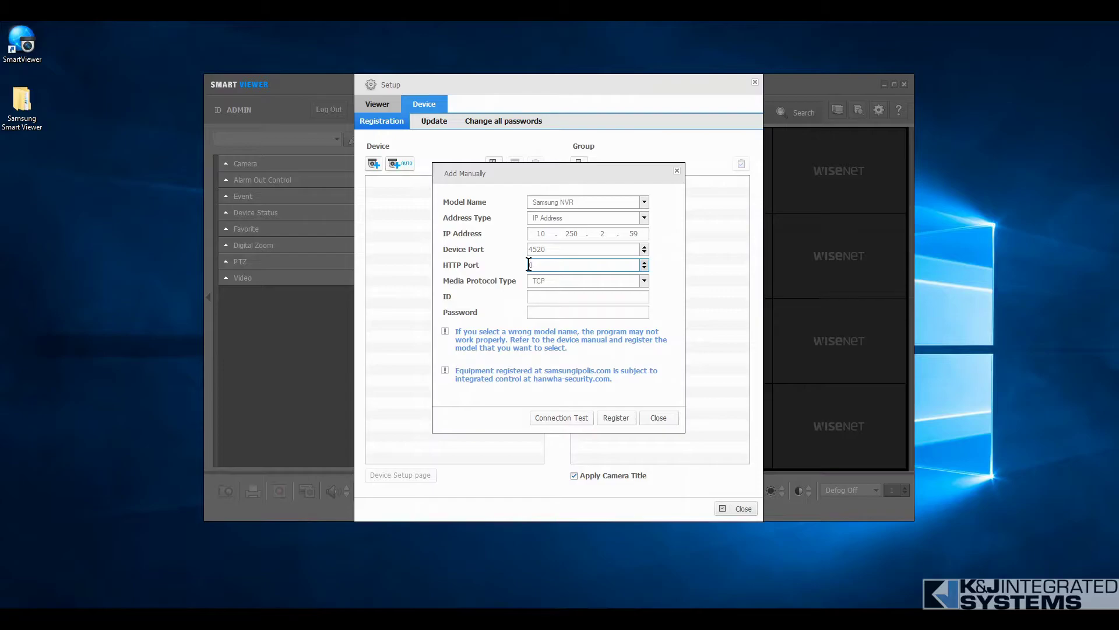
pyautogui.write('8')
# - Enter the recorder's login ID and password
pyautogui.click(535, 296)
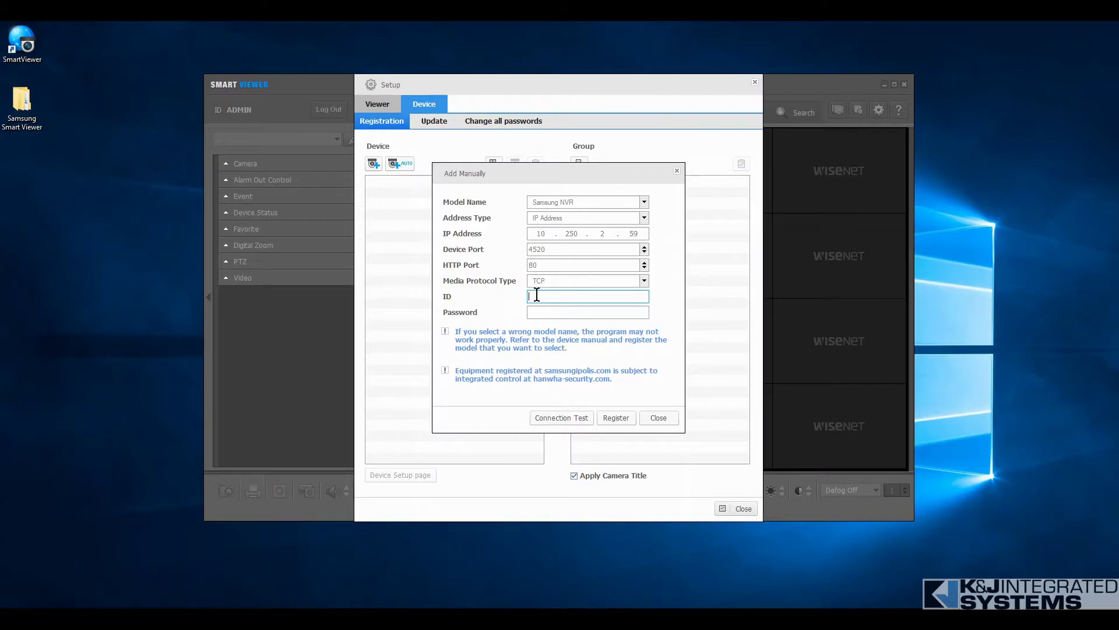
pyautogui.write('admin')
pyautogui.press('Tab')
pyautogui.write('4******')
# - Run a connection test, then register Samsung NVR_10.250.2.59:80 and close the form
pyautogui.click(572, 417)
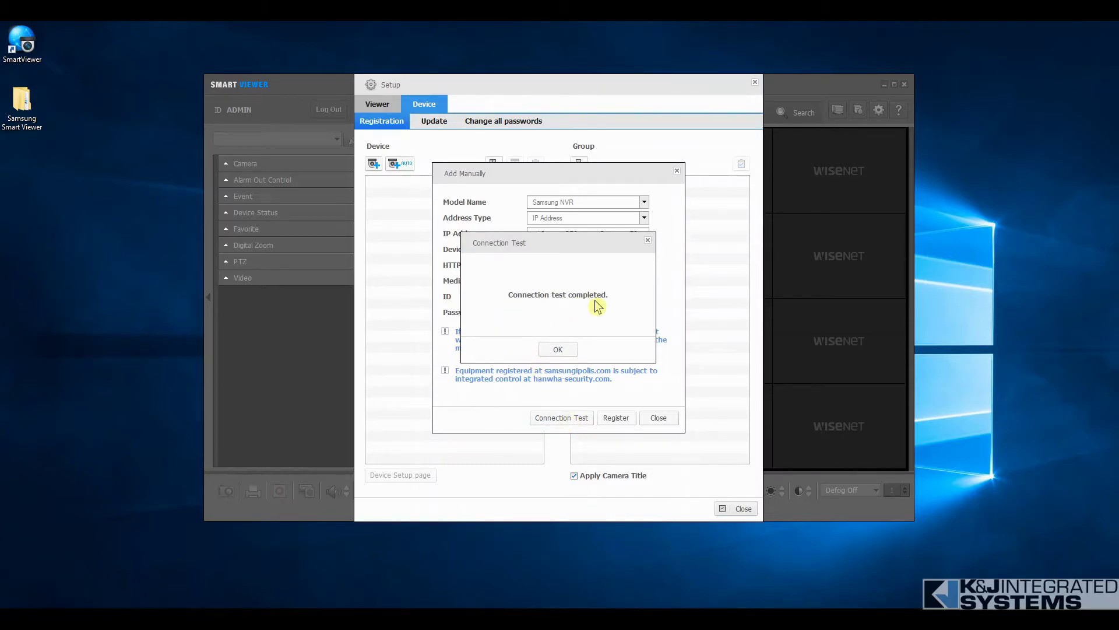
pyautogui.click(558, 350)
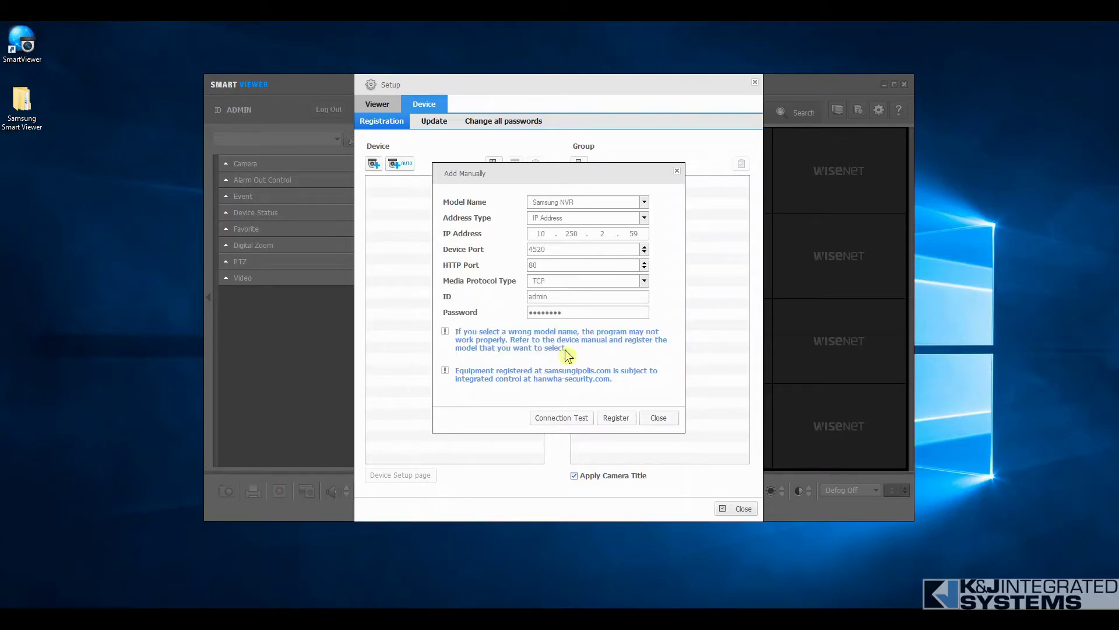
pyautogui.click(619, 420)
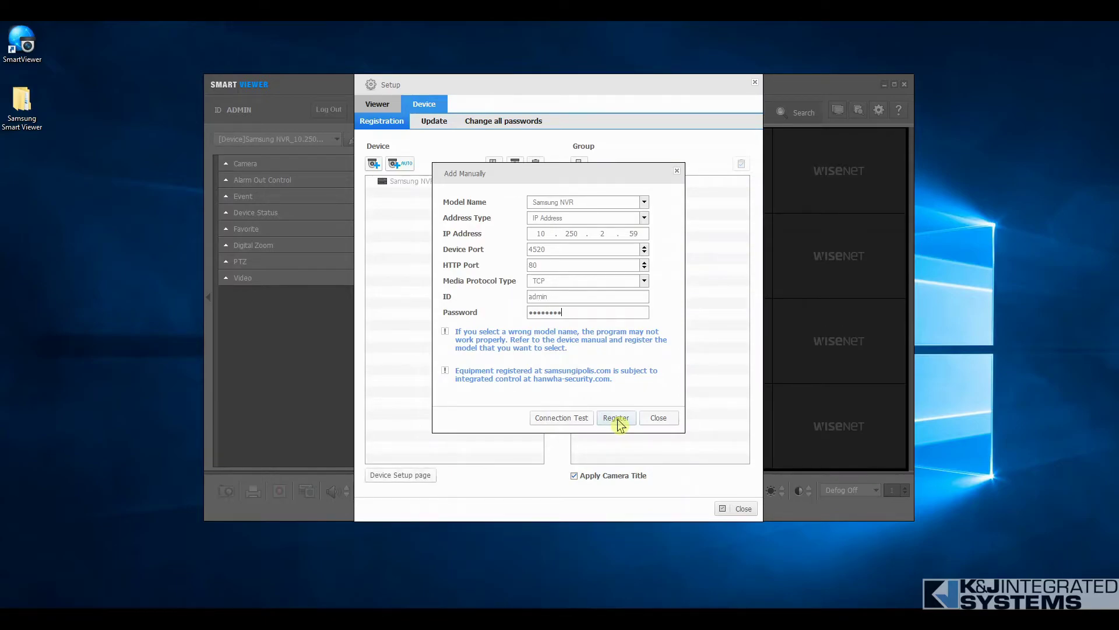
pyautogui.click(659, 420)
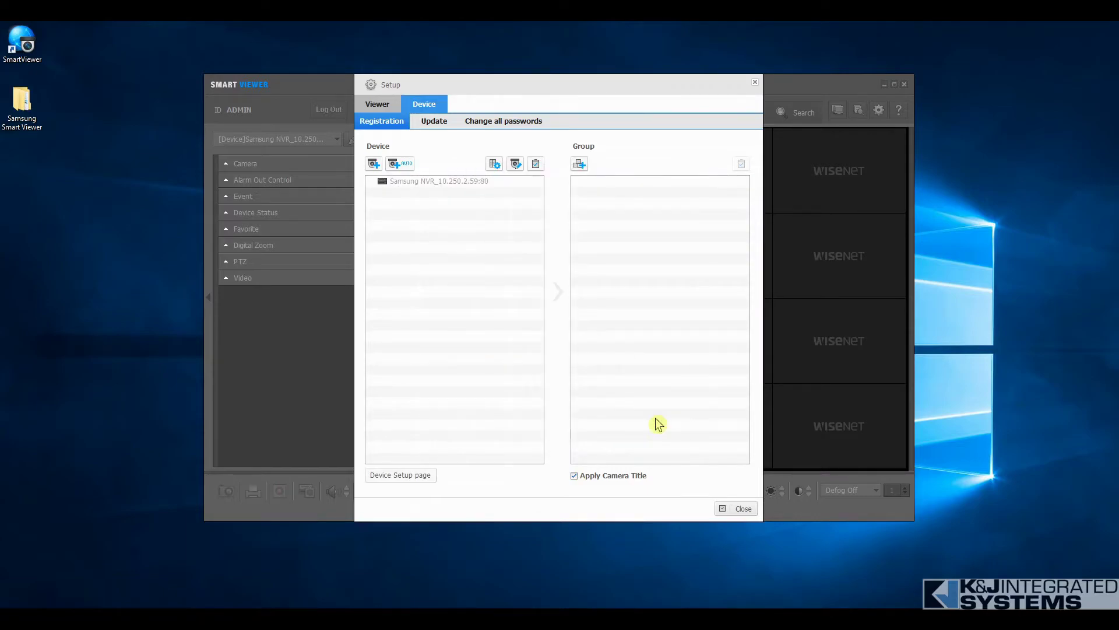
# - Add a new group named Group and move Samsung NVR_10.250.2.59:80 into it
pyautogui.click(454, 183)
pyautogui.click(580, 165)
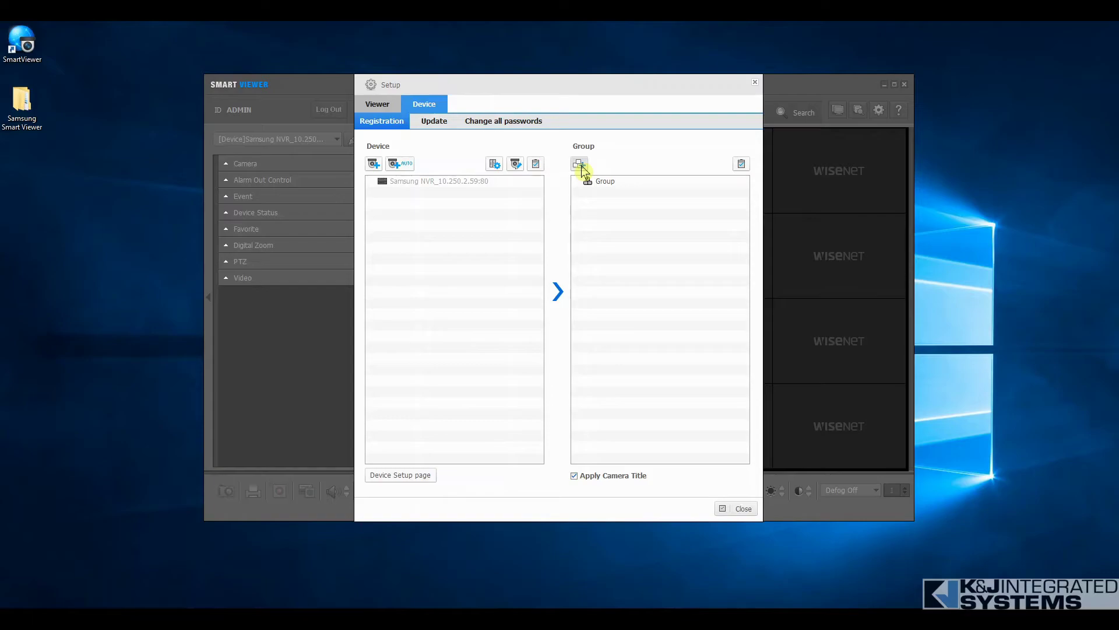
pyautogui.click(594, 182)
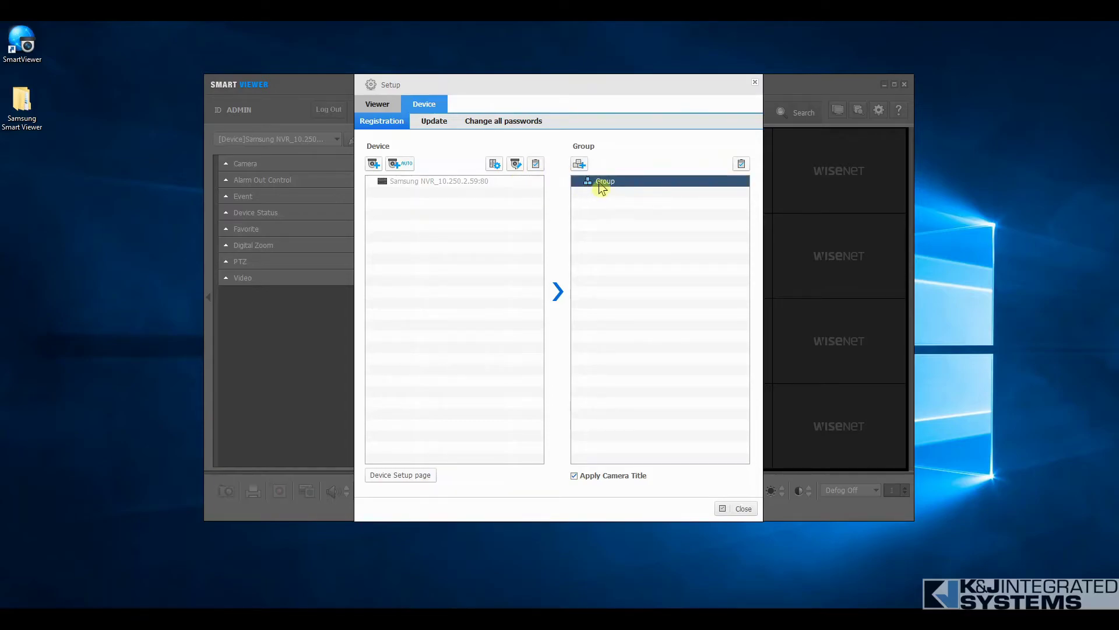
pyautogui.click(599, 182)
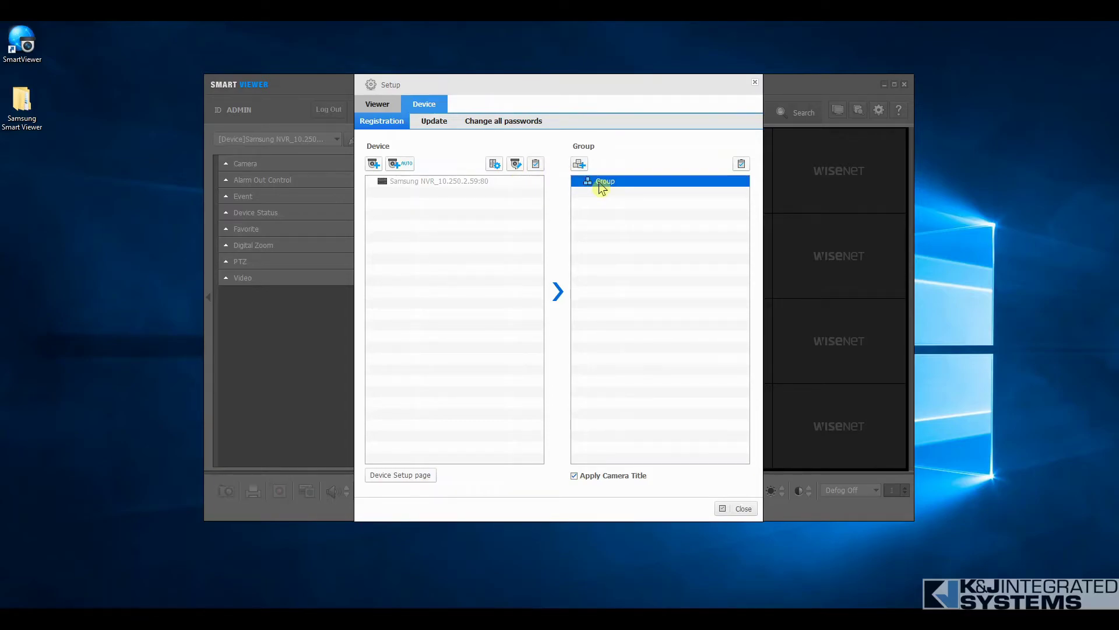
pyautogui.click(491, 181)
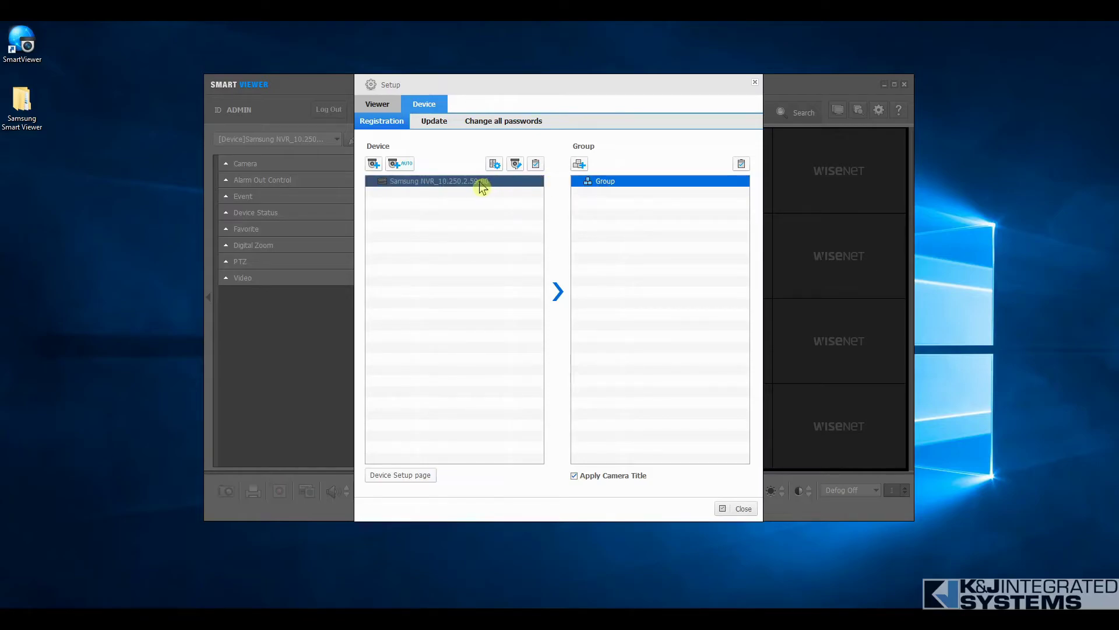
pyautogui.click(482, 185)
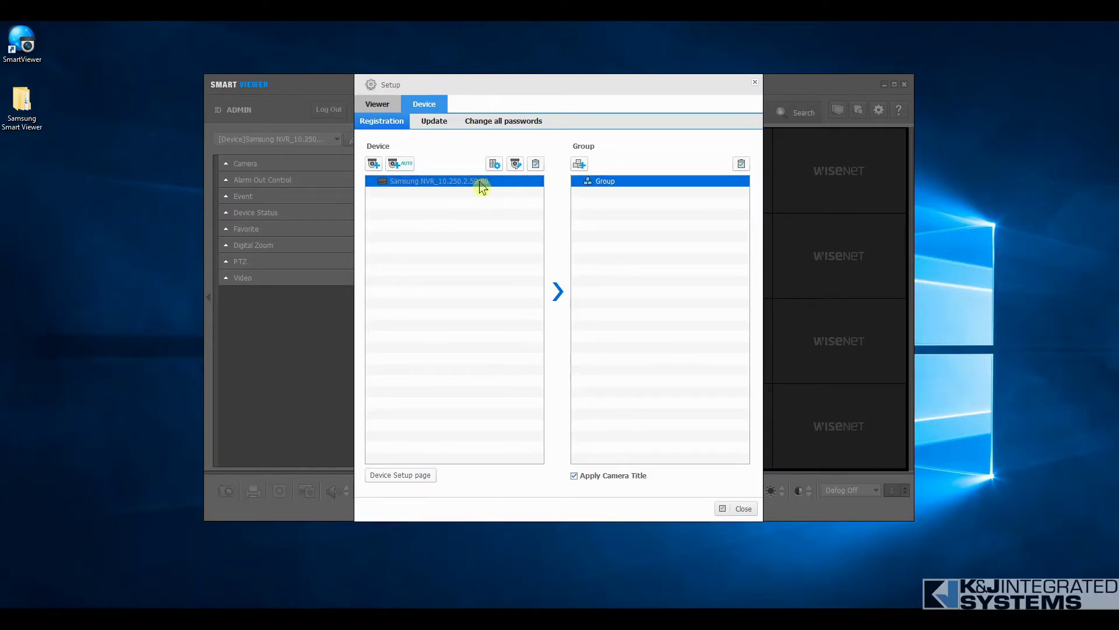
pyautogui.click(559, 292)
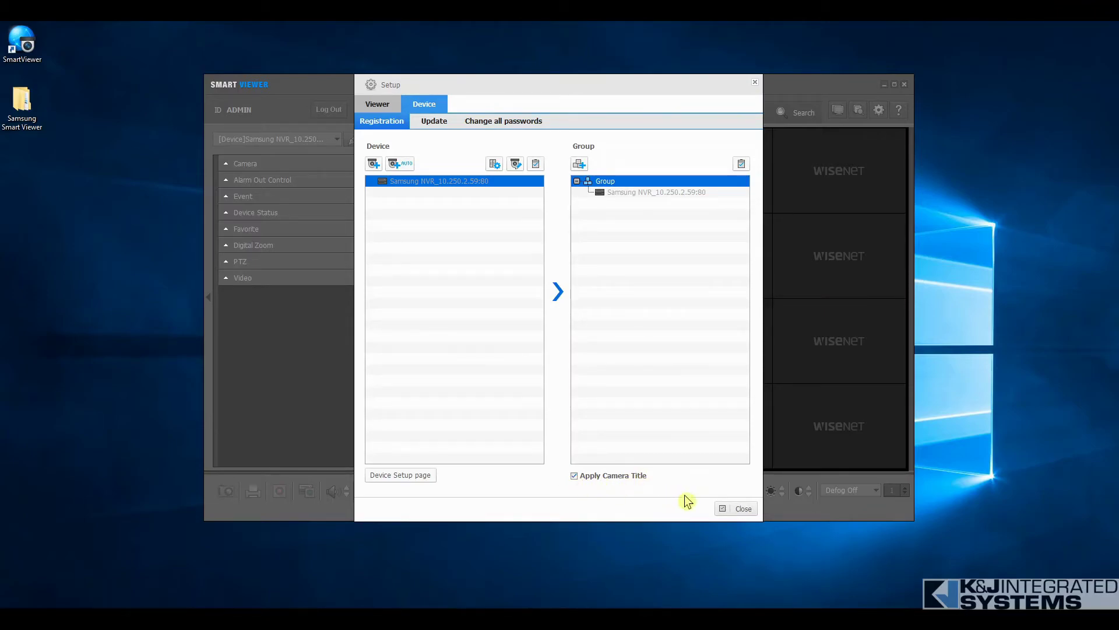
# - Close Setup and set the Live view to a 16-split layout after trying 9-split
pyautogui.click(735, 509)
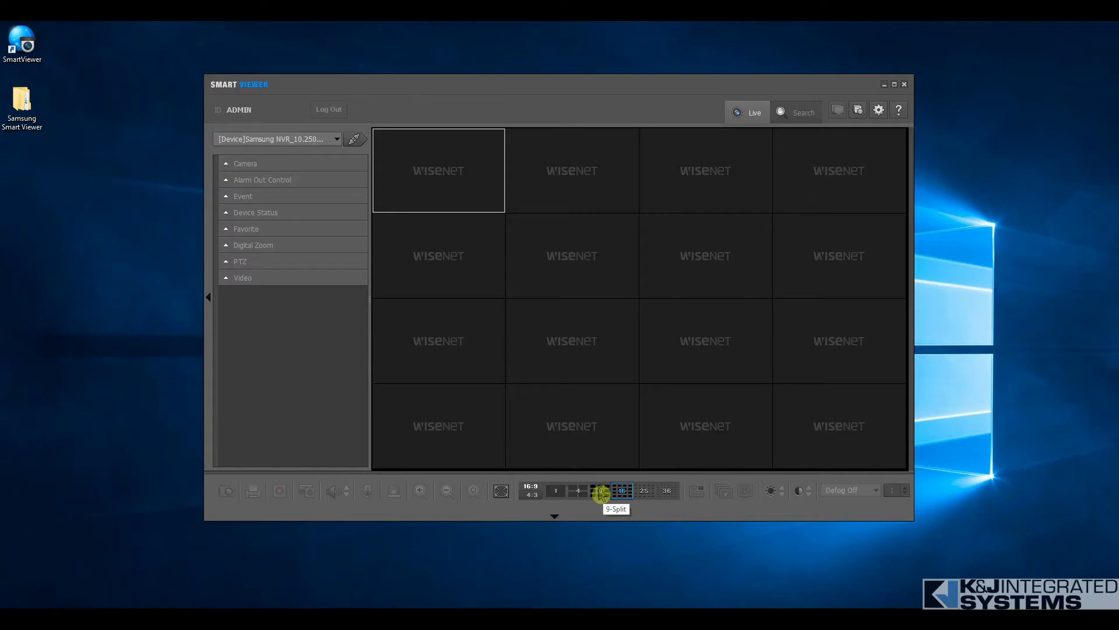
pyautogui.click(600, 493)
pyautogui.click(623, 493)
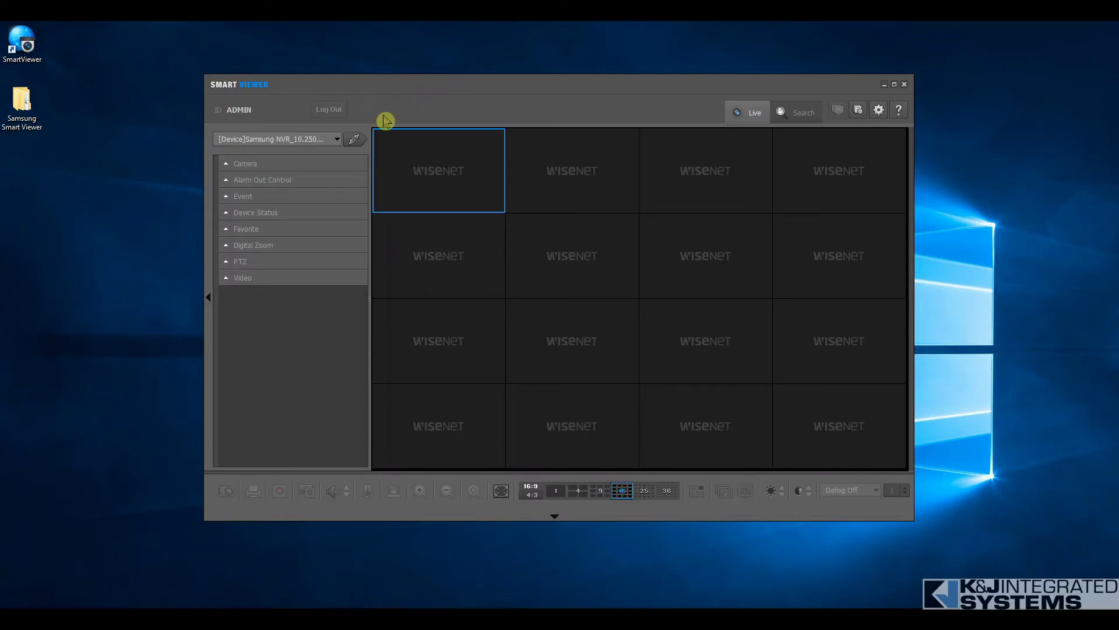
pyautogui.click(355, 143)
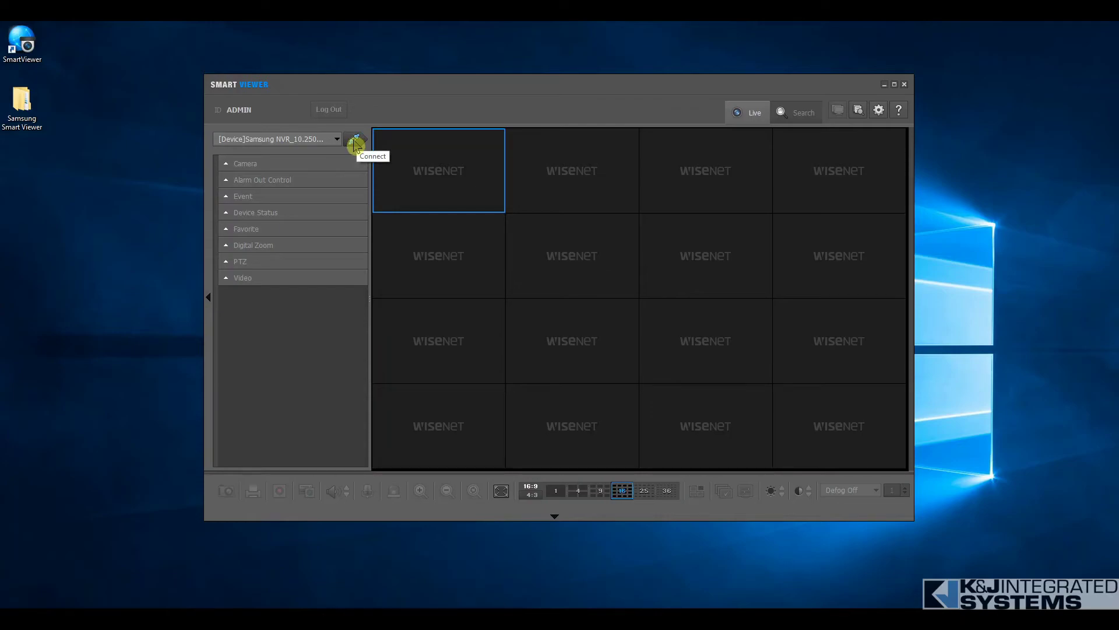
# - Connect to the XRN-1610SA to show live feeds CAM 01–CAM 11, then disconnect
pyautogui.click(356, 143)
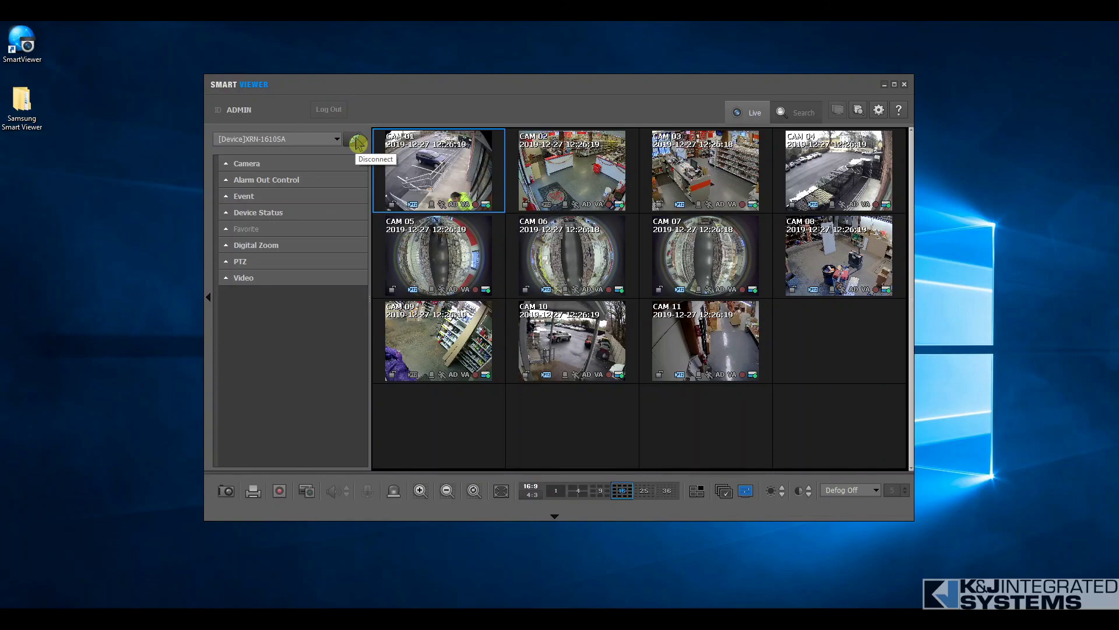
pyautogui.click(357, 143)
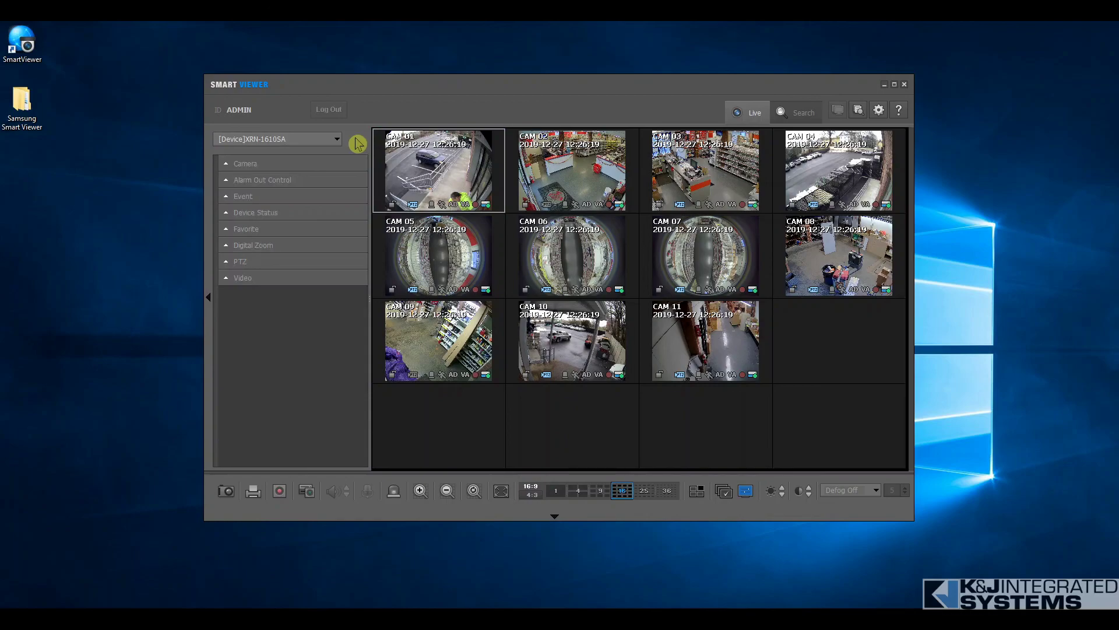